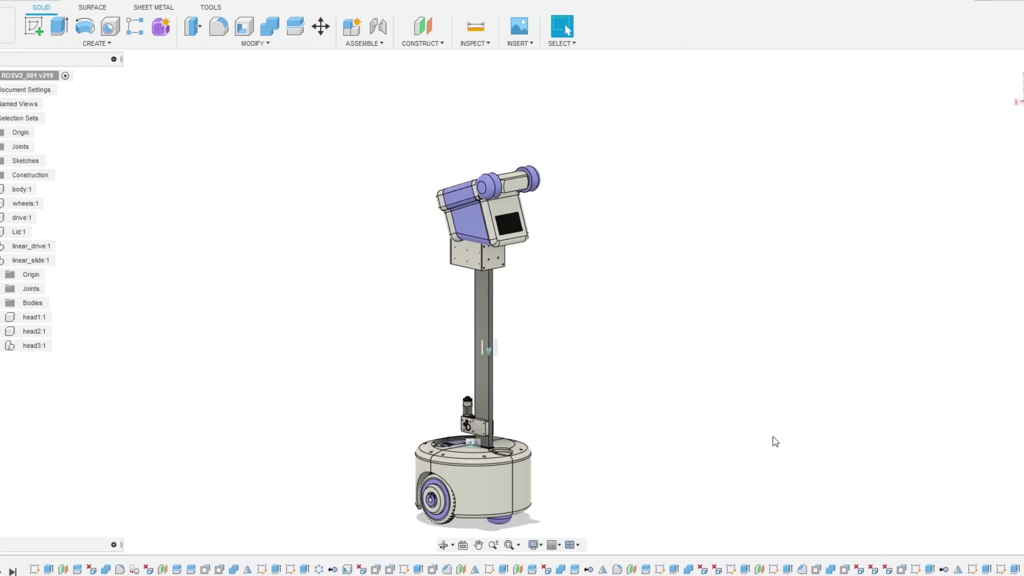
Try lowering the first head by 500 mm along the vertical column's slider joint
scroll(480, 234, "down", 1)
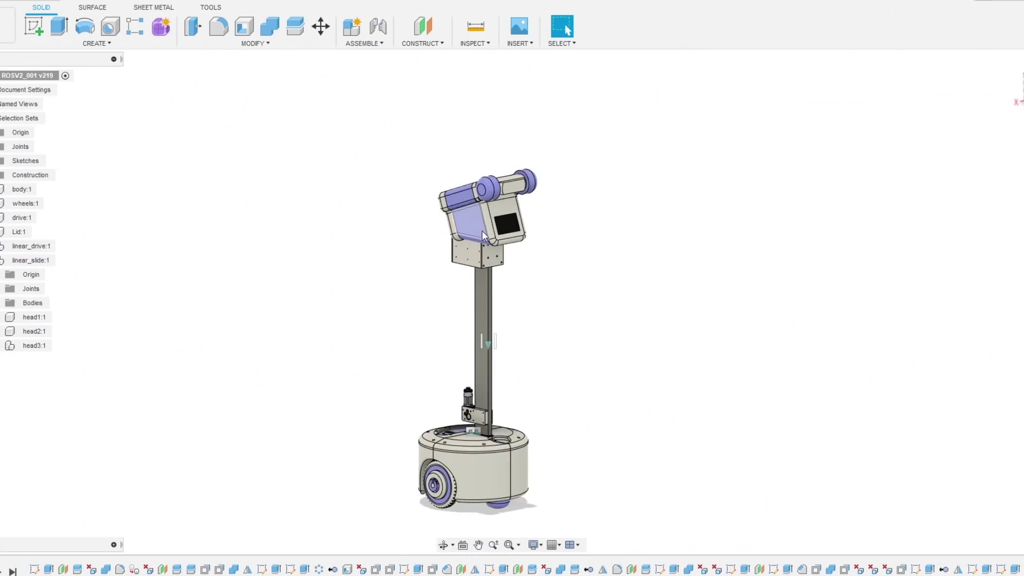
left_click_drag(533, 265, 528, 430)
key("Escape")
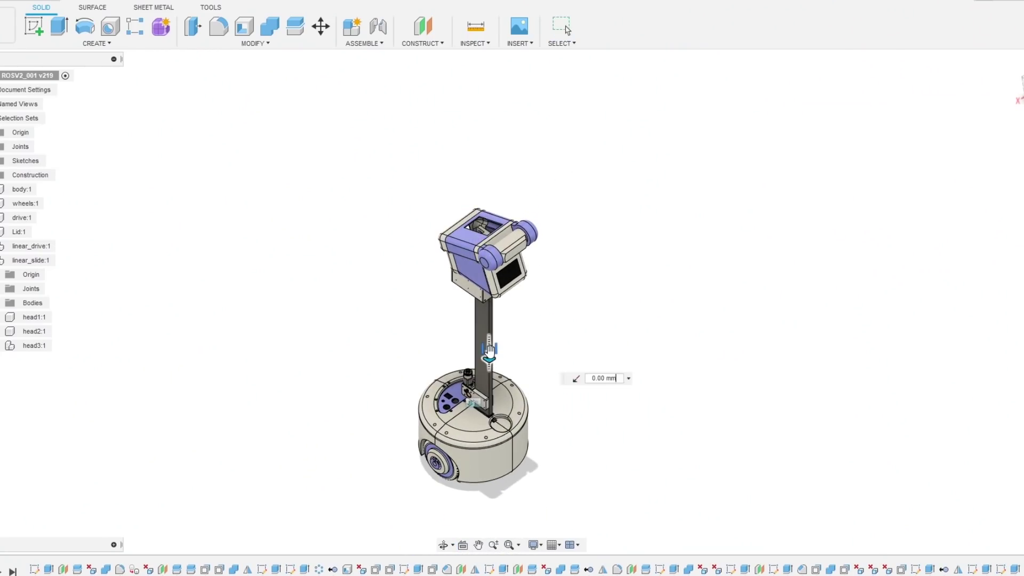
left_click_drag(488, 348, 494, 445)
scroll(489, 316, "up", 5)
scroll(489, 316, "down", 5)
left_click_drag(489, 316, 538, 302)
scroll(507, 301, "up", 4)
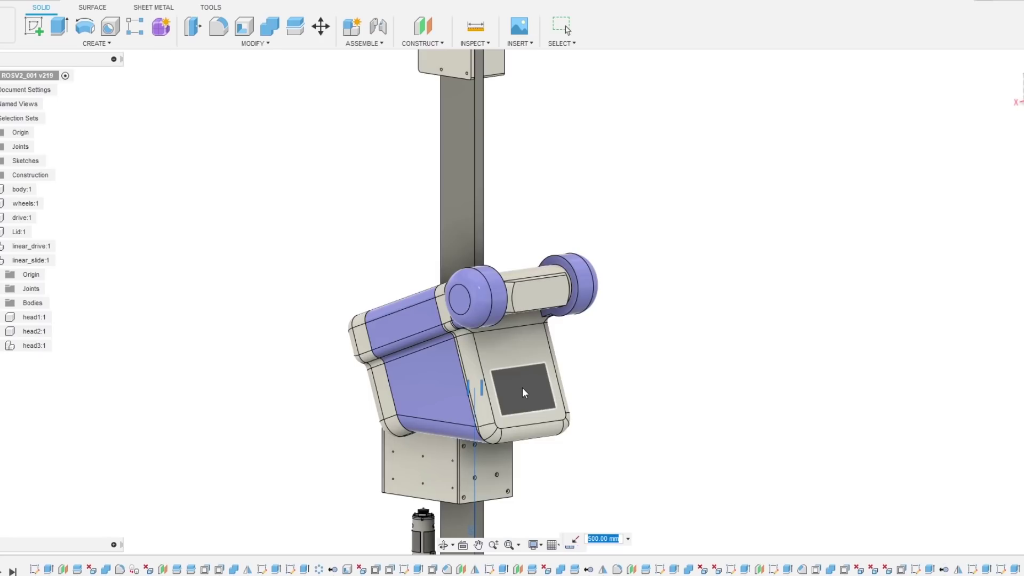
scroll(560, 405, "down", 4)
key("Escape")
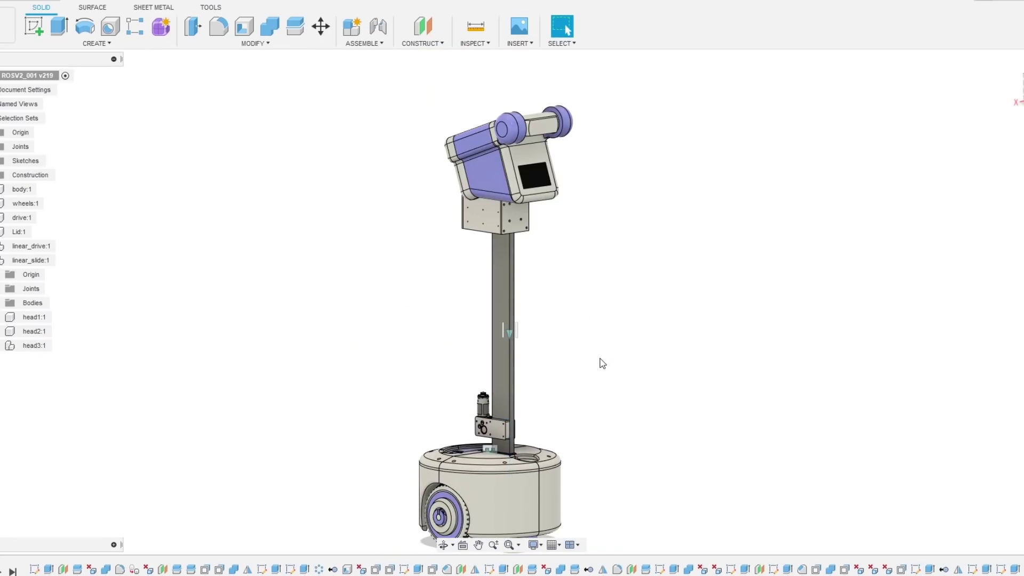
Examine the first and second head designs on the column, close up from both sides and with the whole robot in view
left_click_drag(601, 359, 616, 390)
scroll(534, 254, "up", 3)
scroll(534, 254, "down", 3)
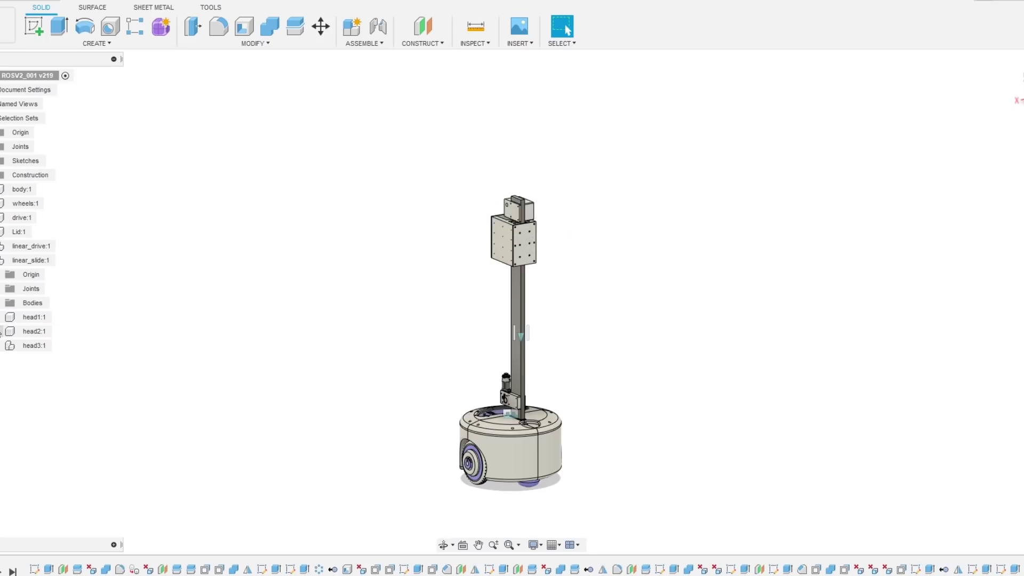
scroll(613, 382, "up", 3)
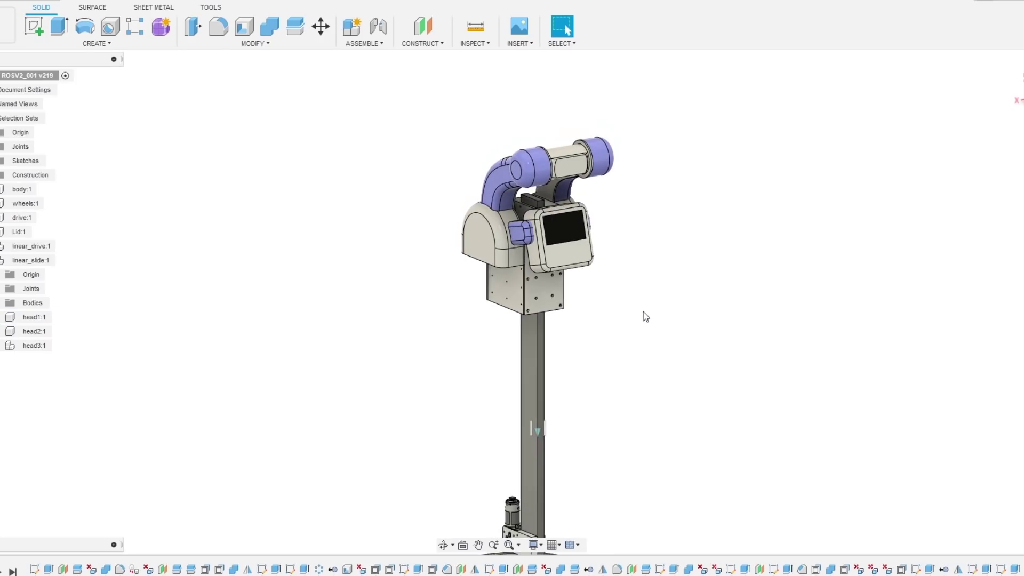
scroll(470, 336, "up", 5)
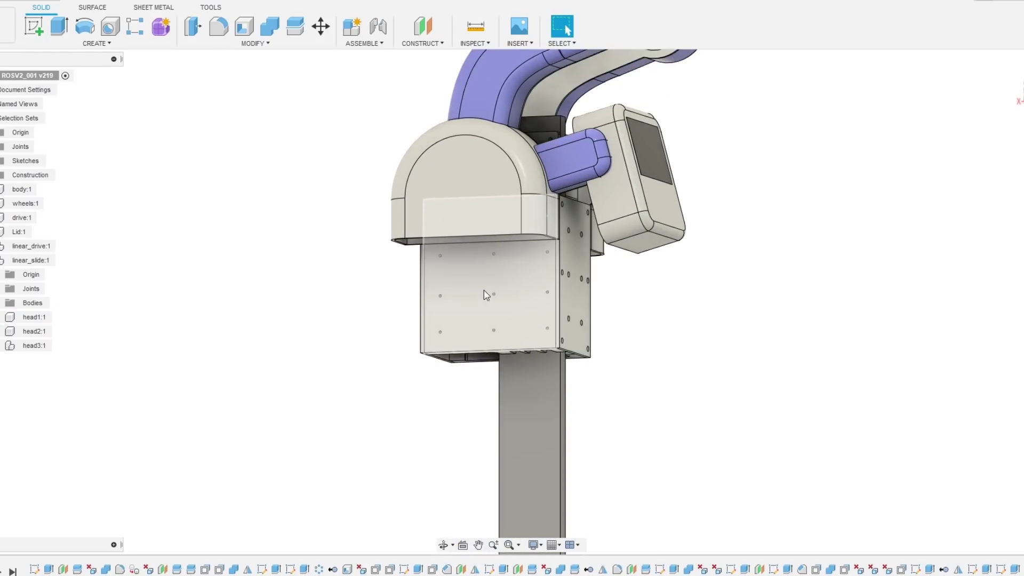
scroll(485, 293, "down", 3)
left_click_drag(485, 293, 434, 313)
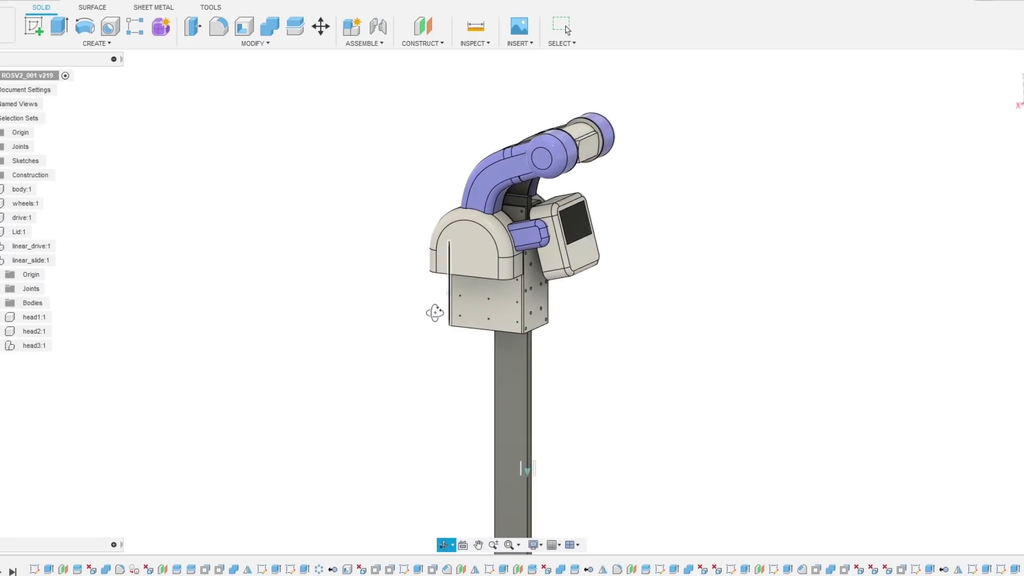
key("Escape")
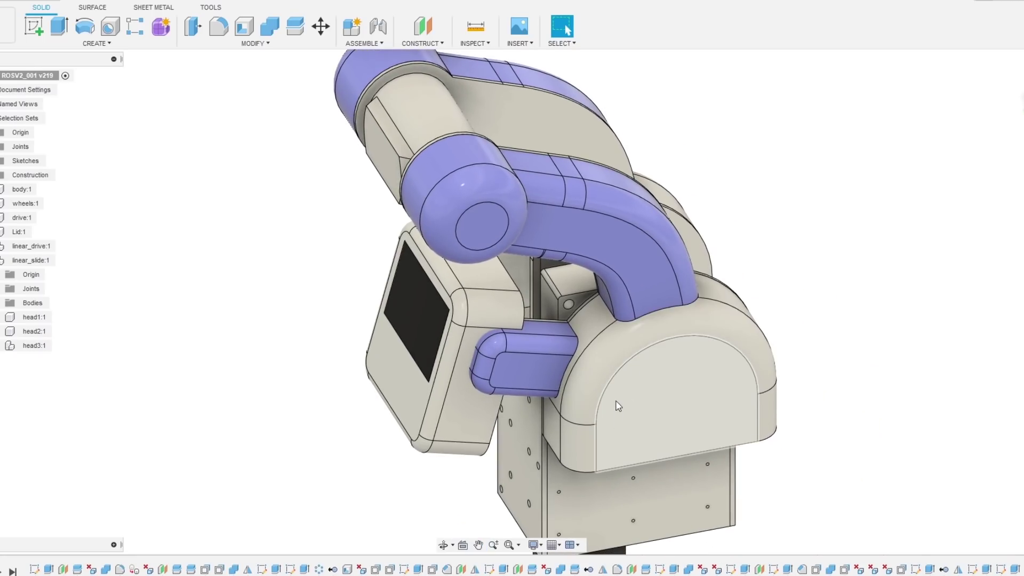
left_click_drag(650, 421, 727, 457)
scroll(656, 347, "down", 5)
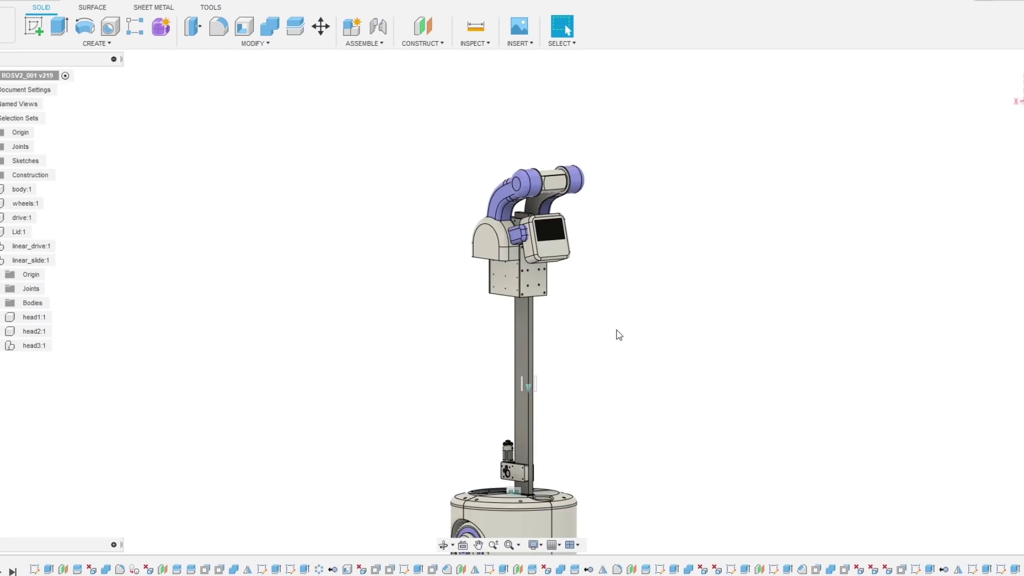
scroll(525, 224, "up", 2)
scroll(533, 229, "down", 3)
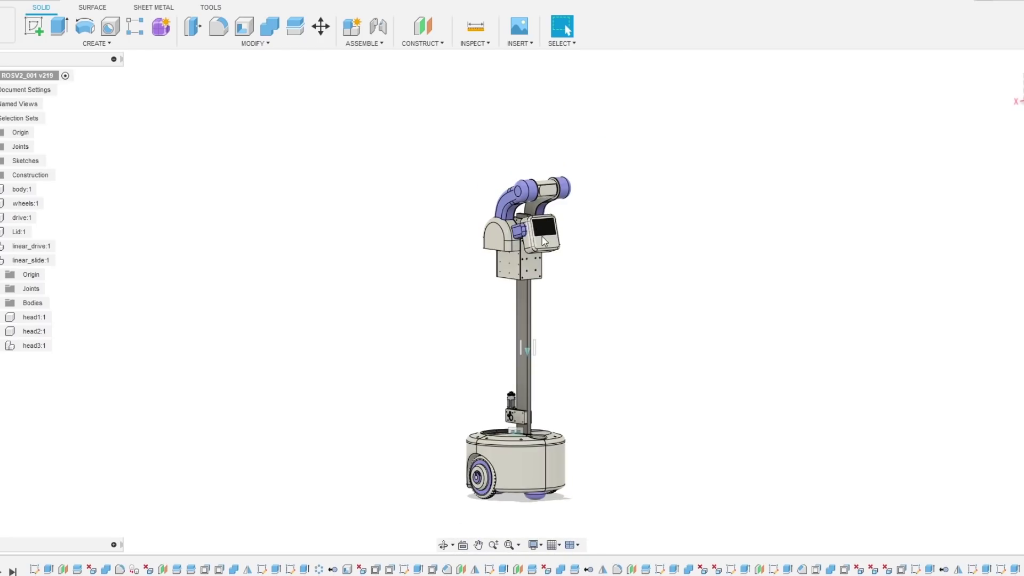
left_click_drag(542, 235, 574, 282)
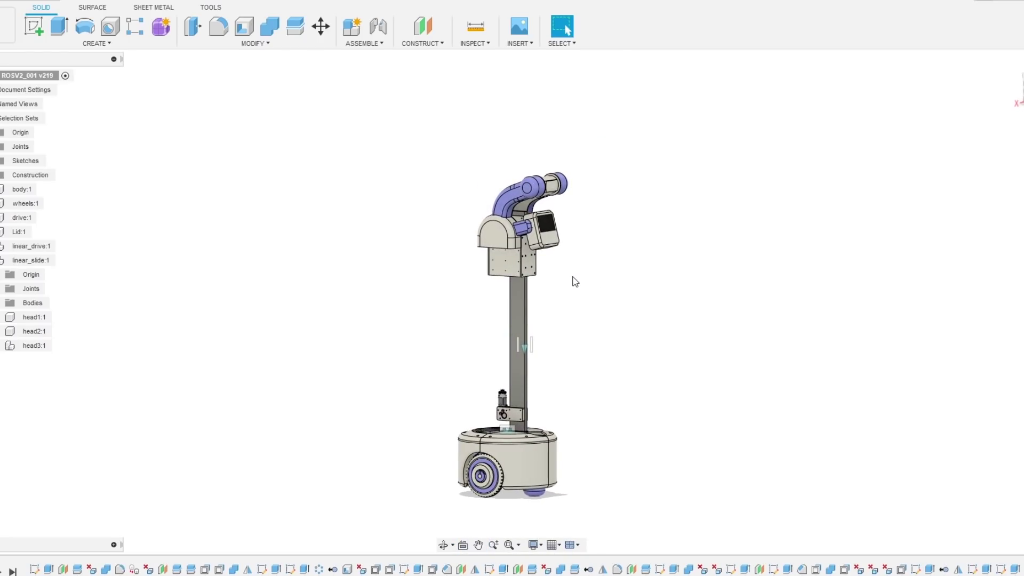
Slide the third head design down the vertical column until it sits just above the wheeled base
scroll(517, 187, "up", 3)
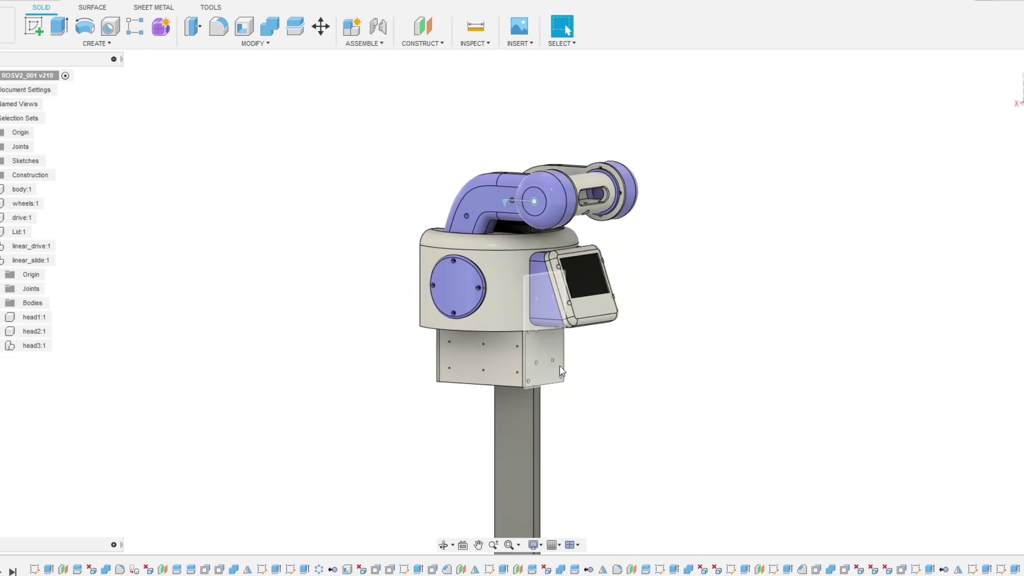
scroll(559, 366, "down", 3)
left_click_drag(606, 427, 544, 534)
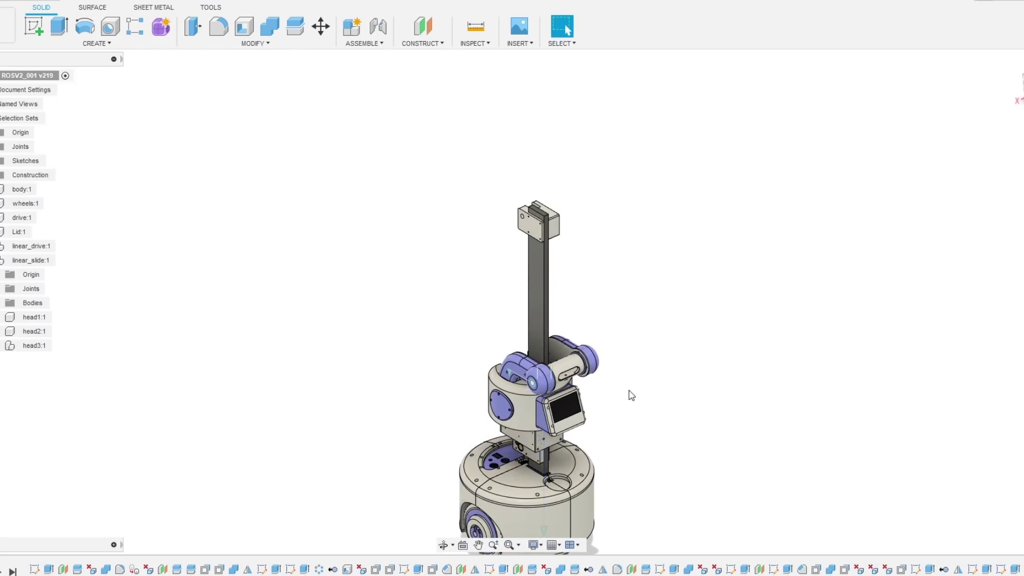
left_click_drag(666, 466, 538, 271)
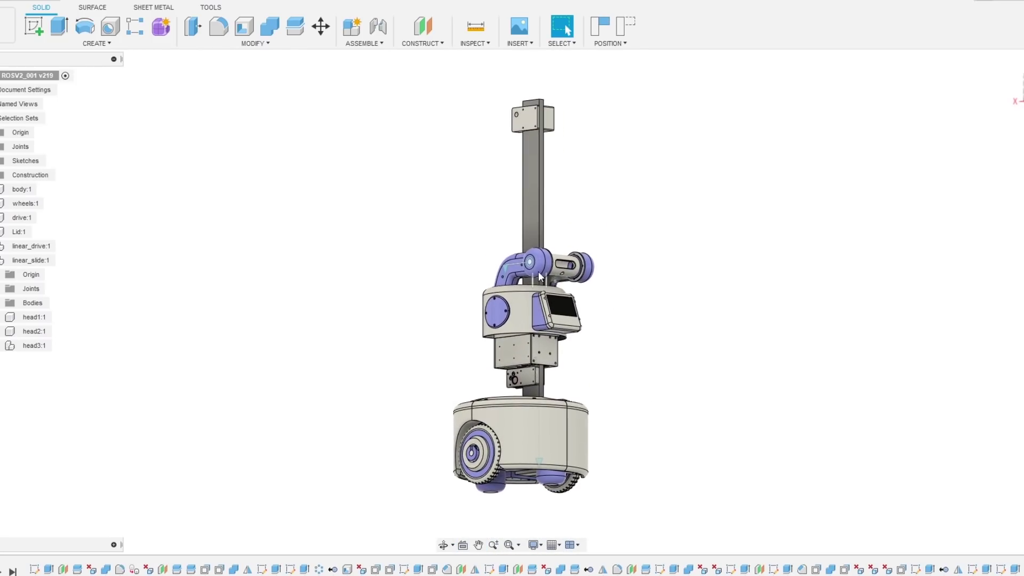
Examine the lowered third head, its screen and curved arms, close up and in relation to the base
scroll(536, 269, "up", 5)
scroll(604, 258, "down", 5)
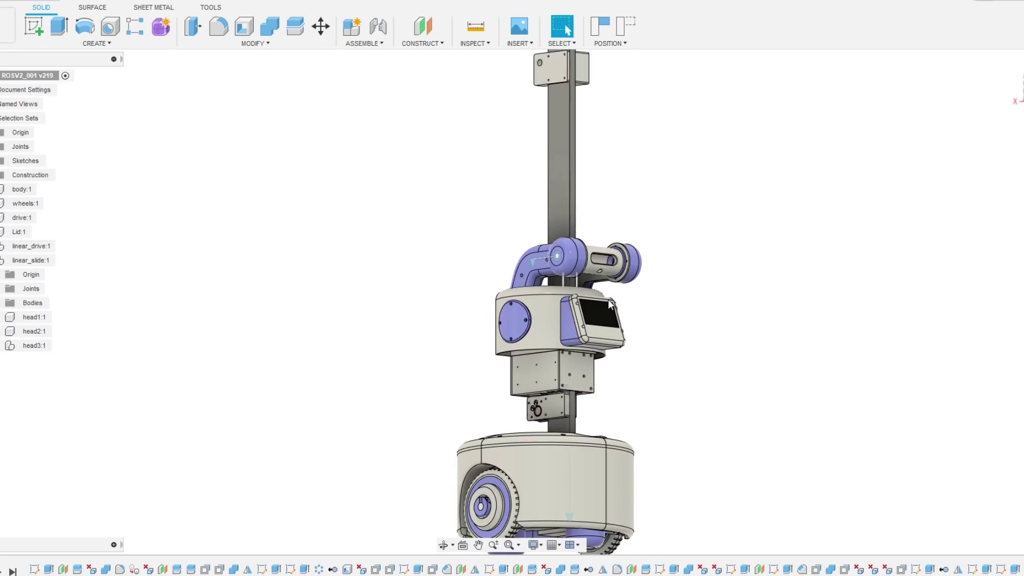
left_click_drag(604, 258, 514, 364)
scroll(536, 334, "up", 5)
scroll(538, 334, "down", 4)
scroll(527, 302, "up", 4)
scroll(527, 303, "down", 4)
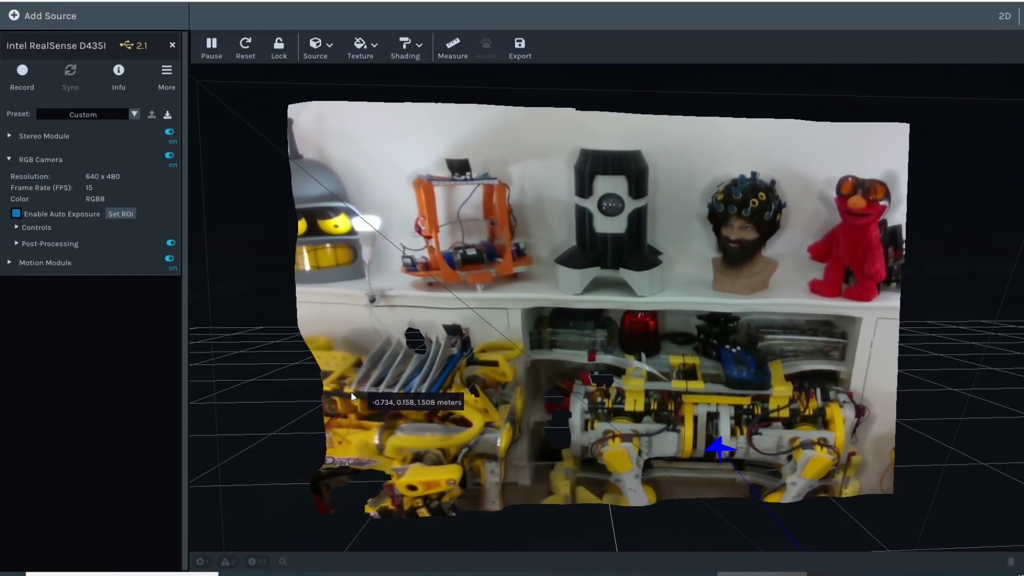
Switch to the Intel RealSense viewer and examine the 3D depth scan of the shelves from the side and at an angle
left_click_drag(350, 395, 536, 344)
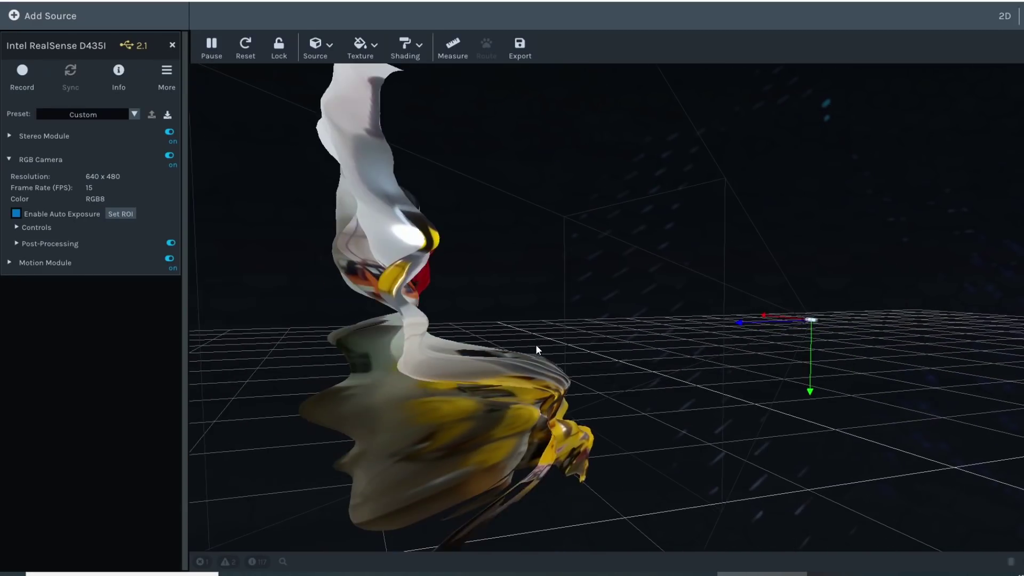
left_click_drag(533, 382, 397, 353)
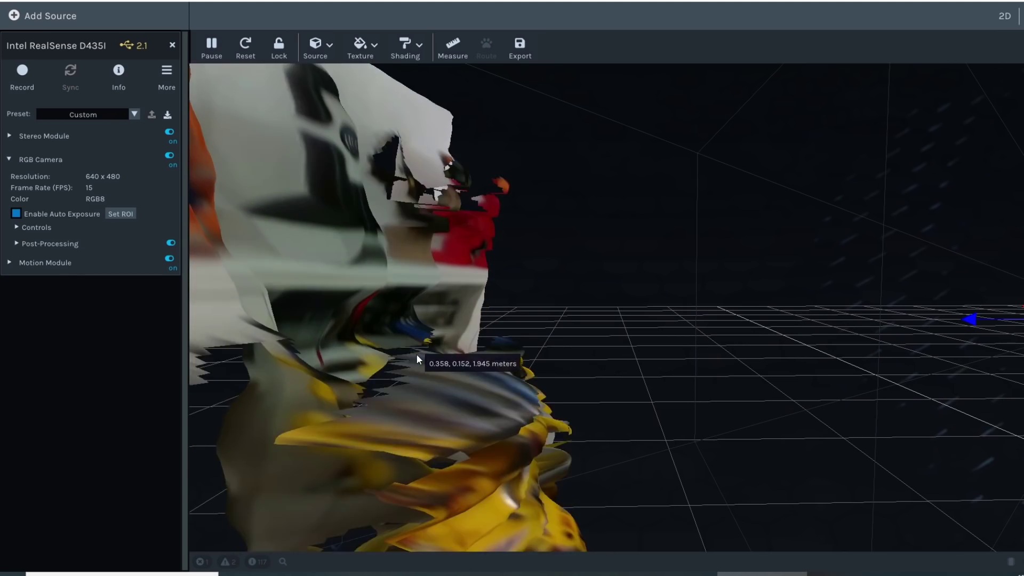
left_click_drag(617, 407, 499, 407)
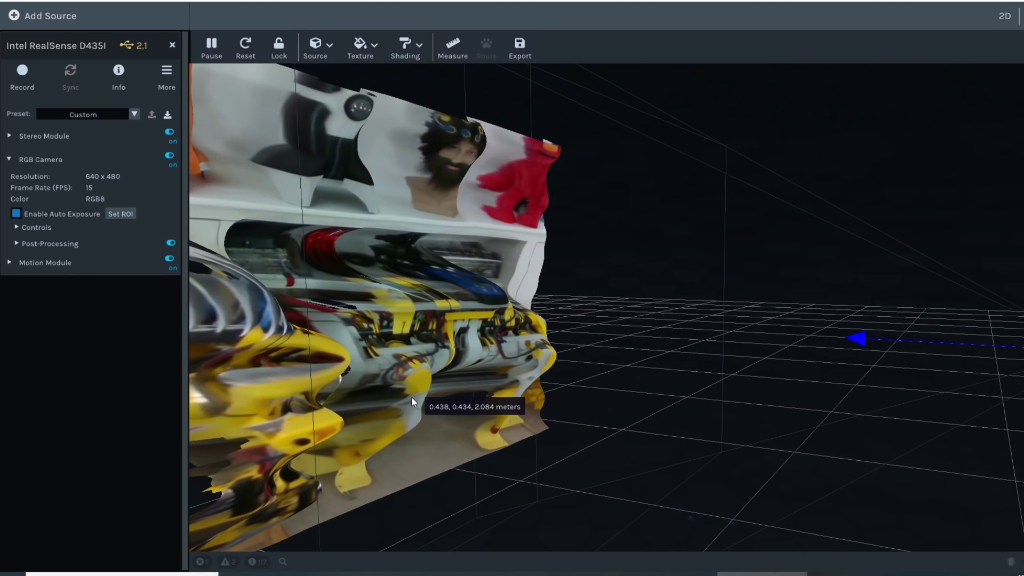
left_click_drag(411, 396, 557, 415)
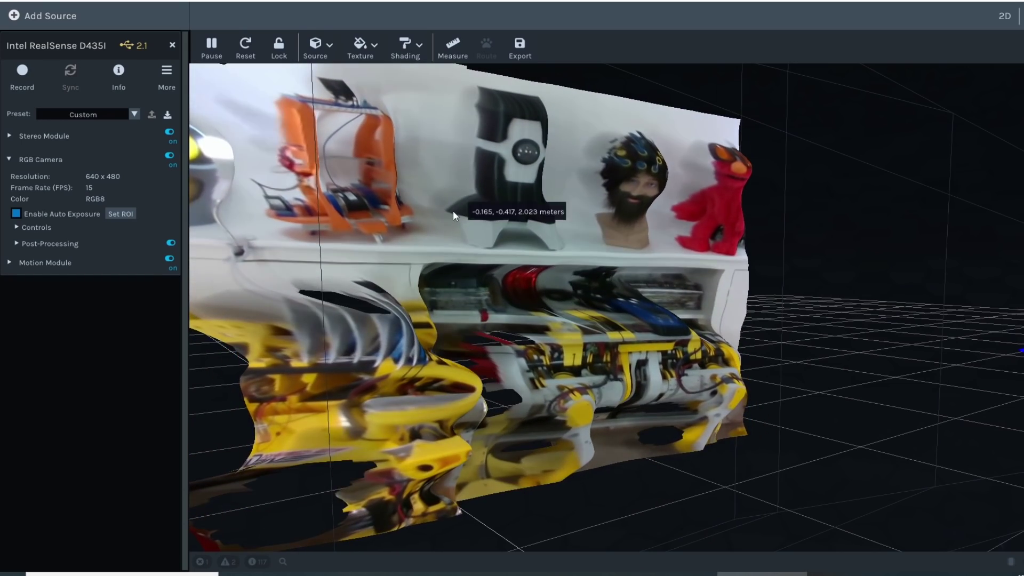
left_click_drag(528, 307, 652, 286)
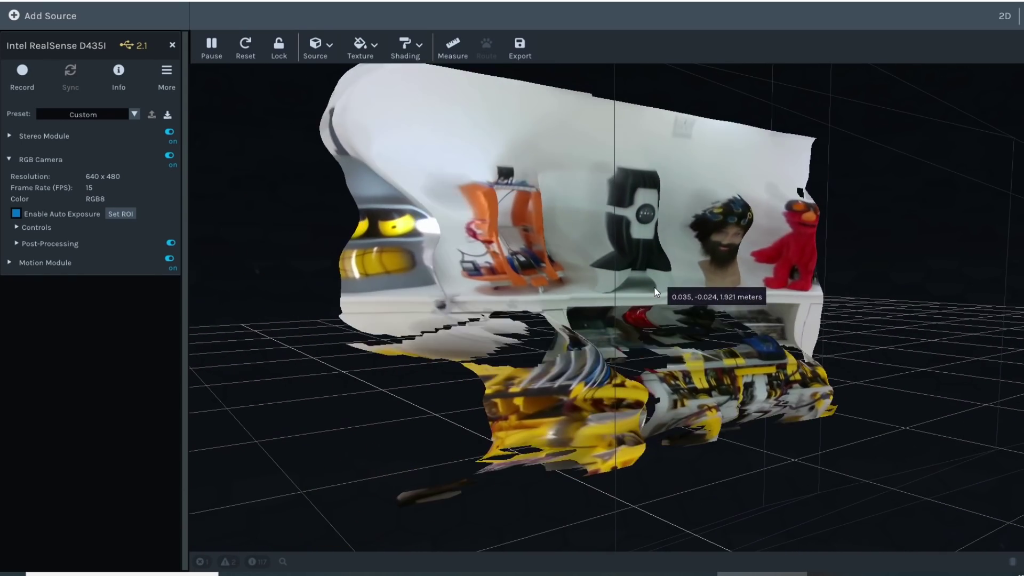
left_click_drag(440, 343, 371, 320)
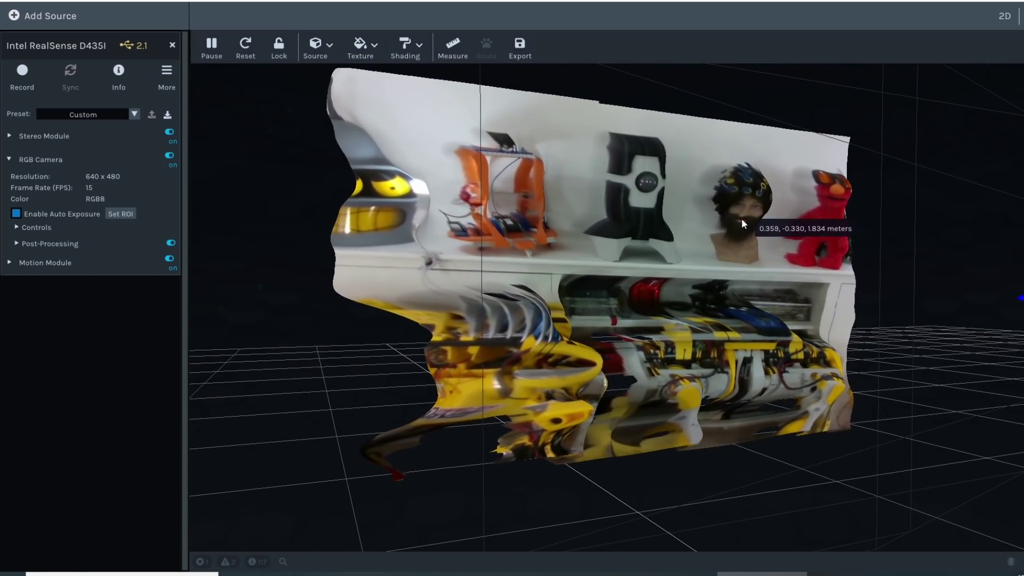